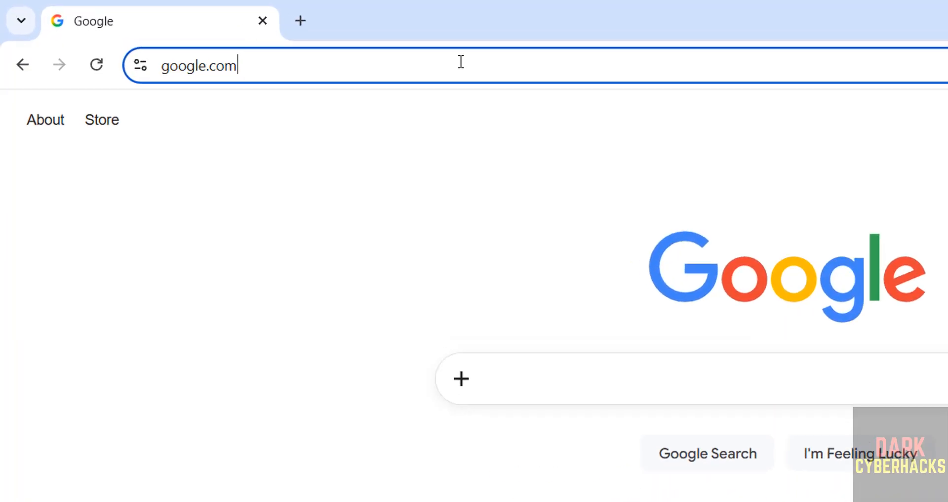
Open the kali.org website.
type("kali.or")
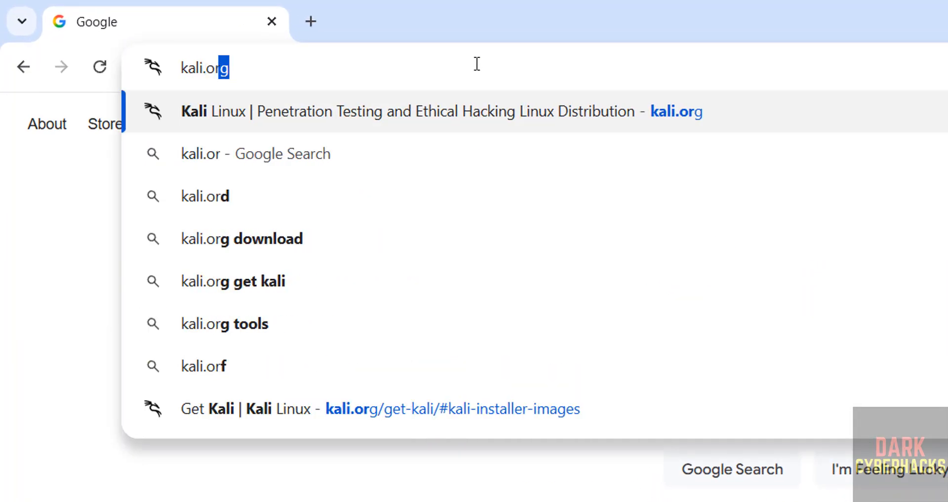
type("g")
key("Return")
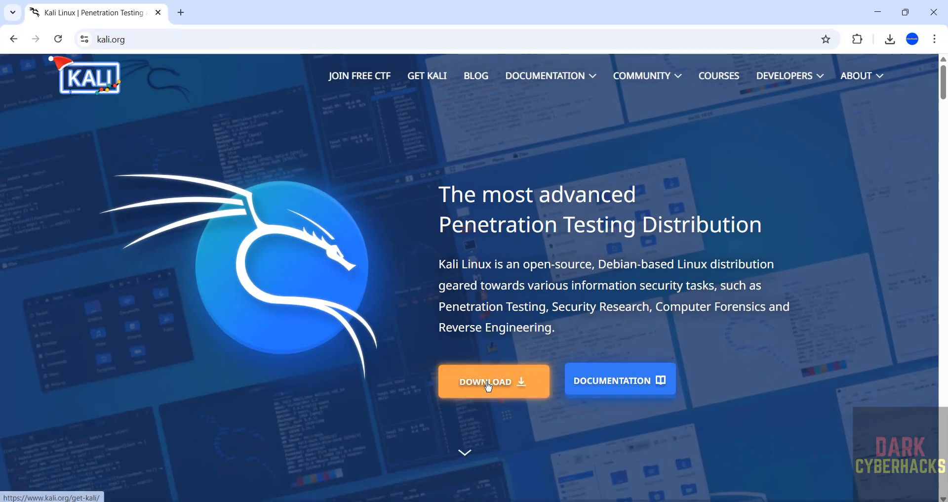
Download the recommended Kali Purple installer ISO from the Installer Images section of the Get Kali page.
left_click(431, 78)
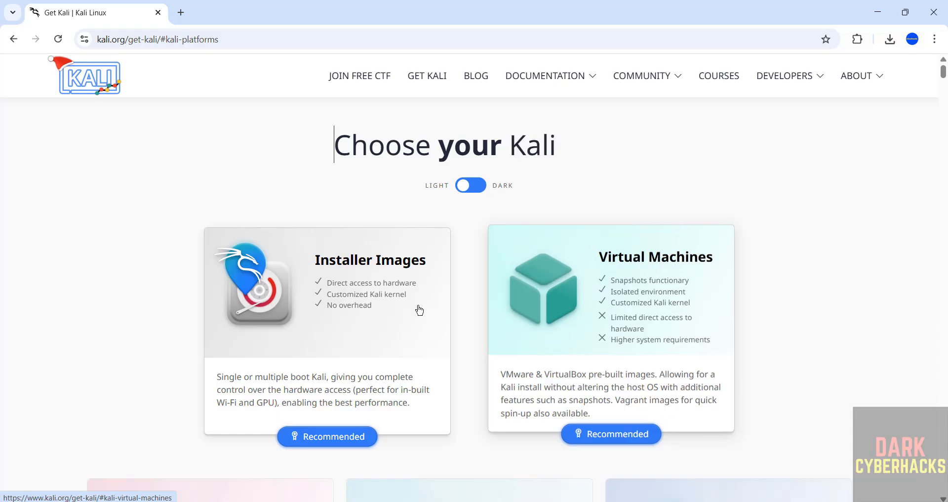
left_click(371, 307)
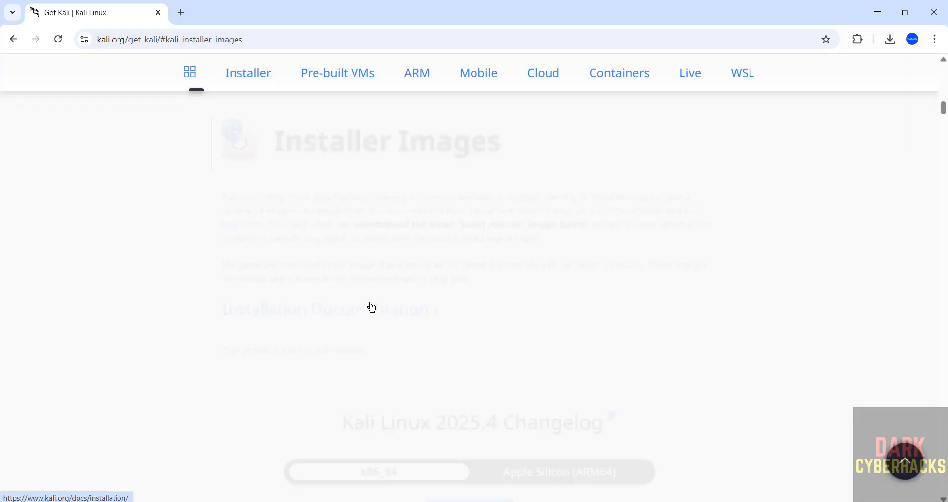
left_click_drag(943, 108, 940, 149)
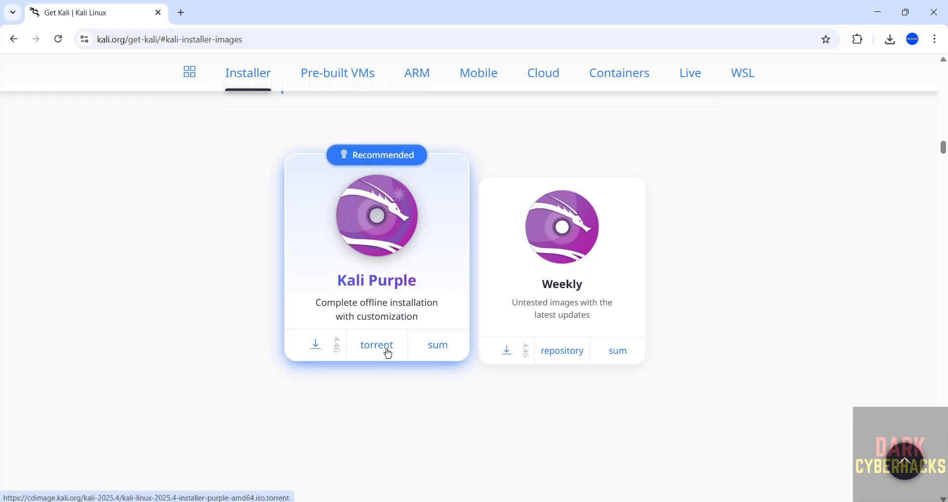
left_click(316, 349)
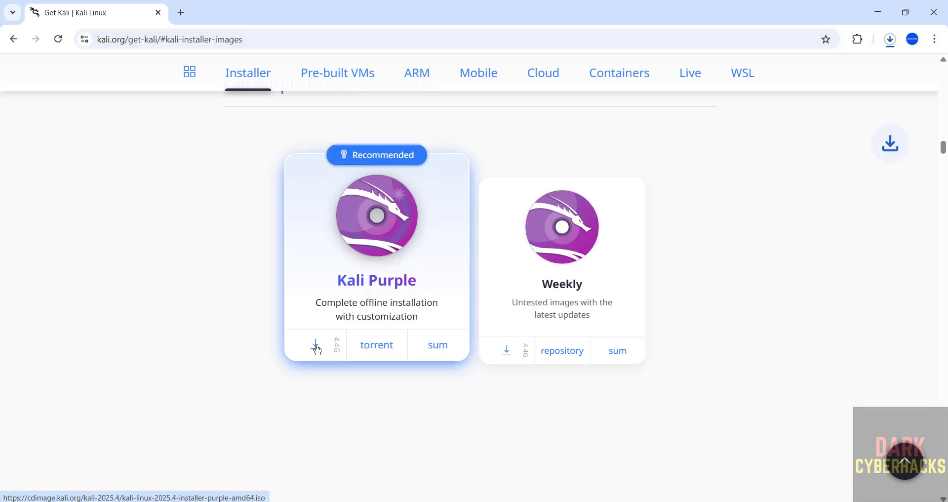
Cancel the download of kali-linux-2025.4-installer-purple-amd64.iso and remove its entry from the download history.
key("ctrl+j")
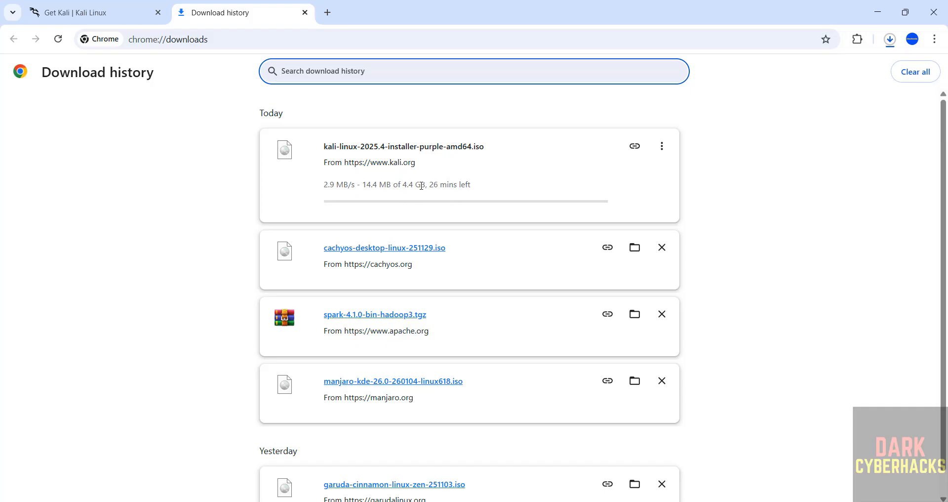
left_click(661, 146)
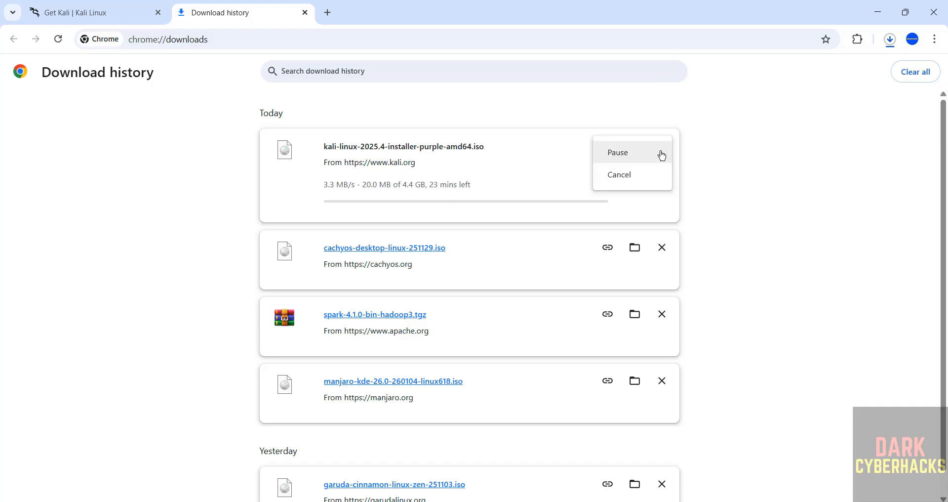
left_click(639, 174)
left_click(661, 146)
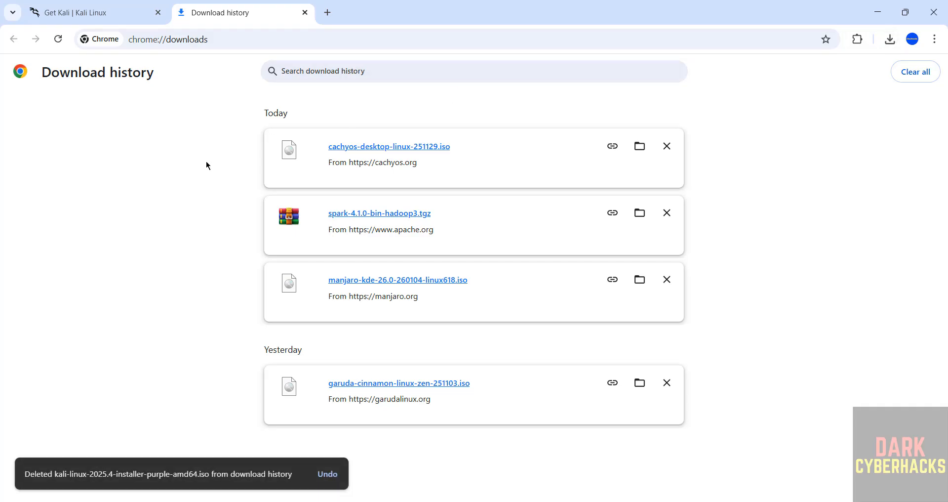
Search the computer for vmware and launch VMware Workstation Pro.
key("super")
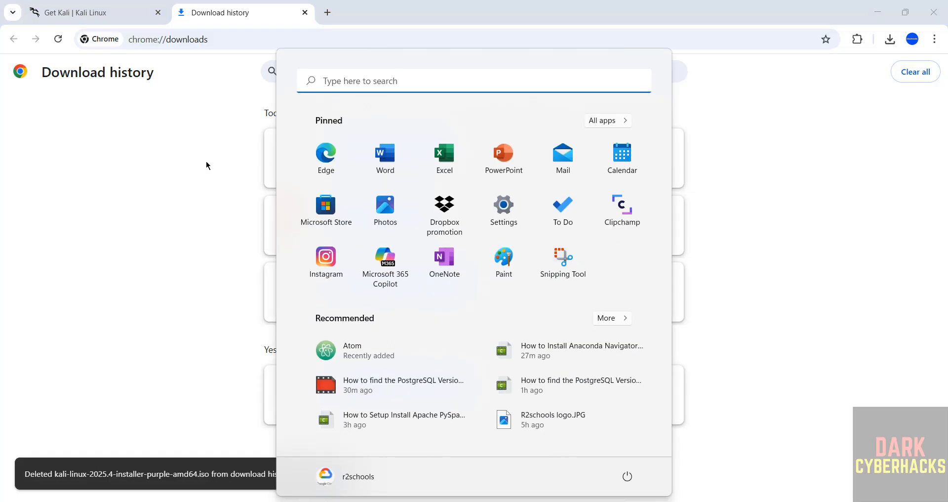
type("vmware")
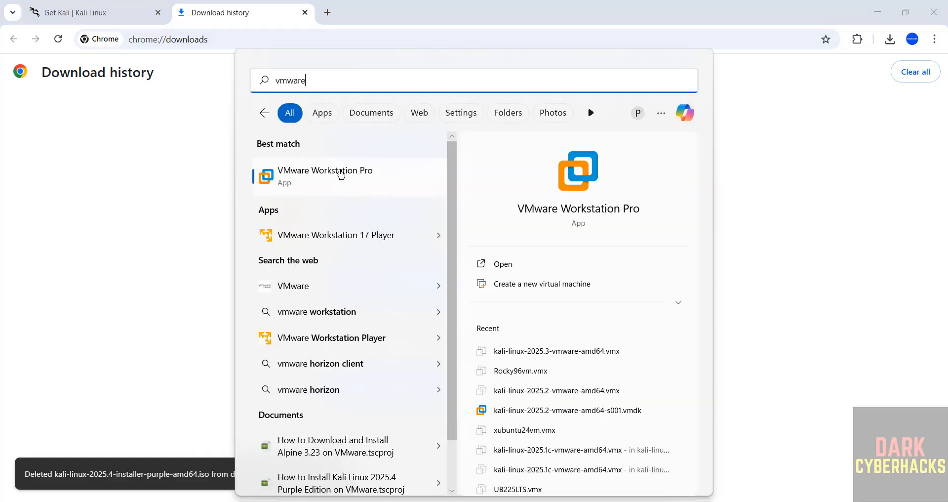
left_click(339, 172)
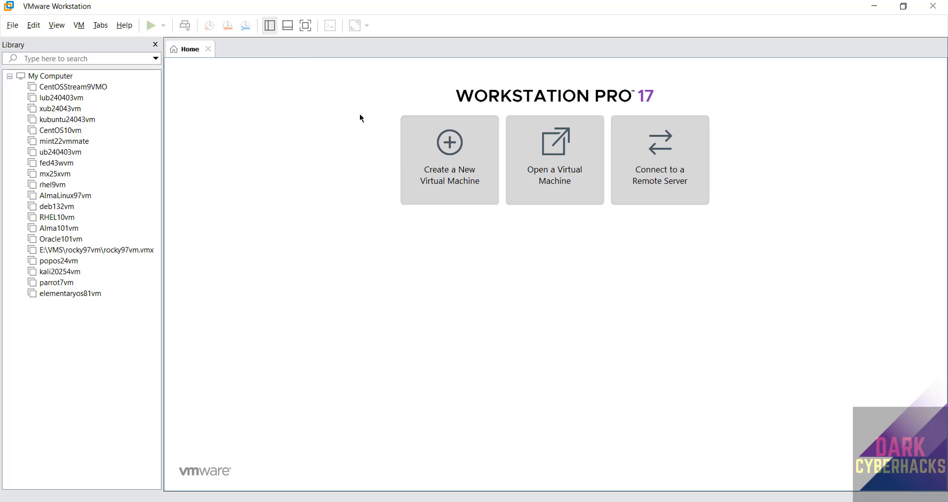
Start creating a new virtual machine with the Typical (recommended) configuration.
left_click(18, 26)
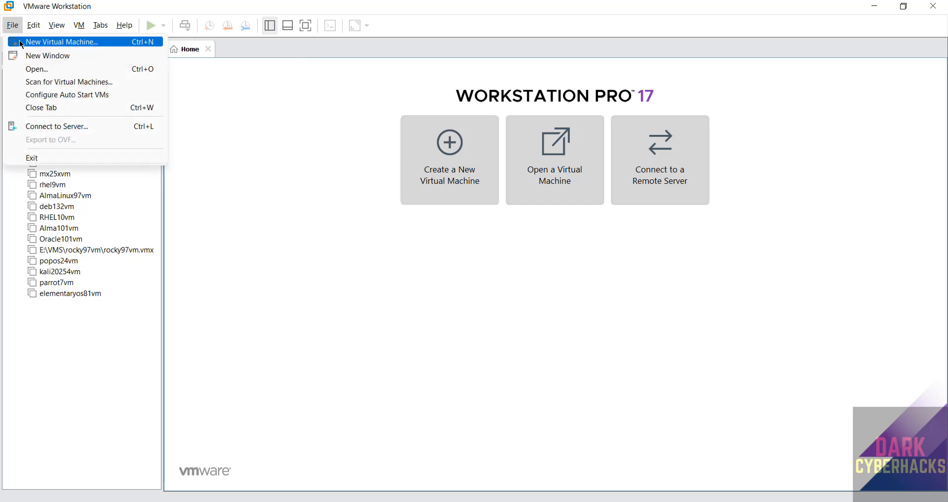
left_click(21, 44)
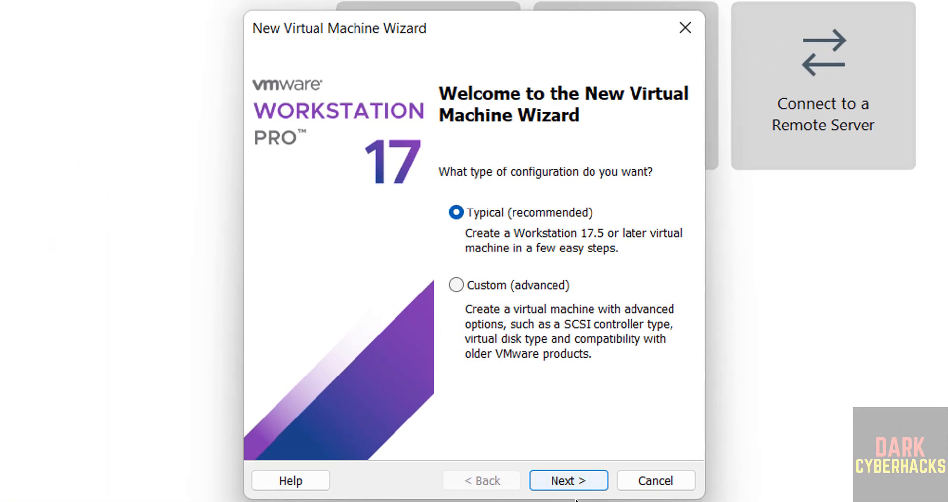
left_click(575, 474)
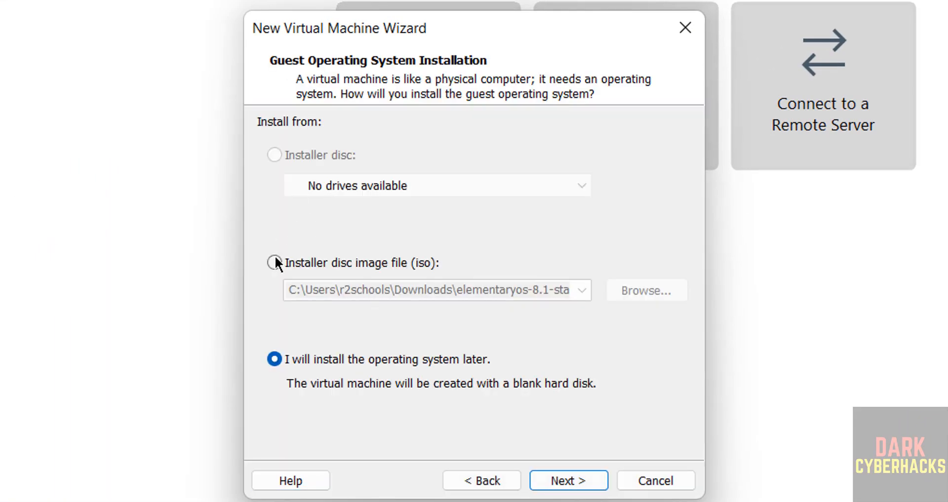
Use kali-linux-2025.4-installer-purple-amd64.iso from the ISO folder on the One Touch (E:) drive as the installer disc image.
left_click(281, 267)
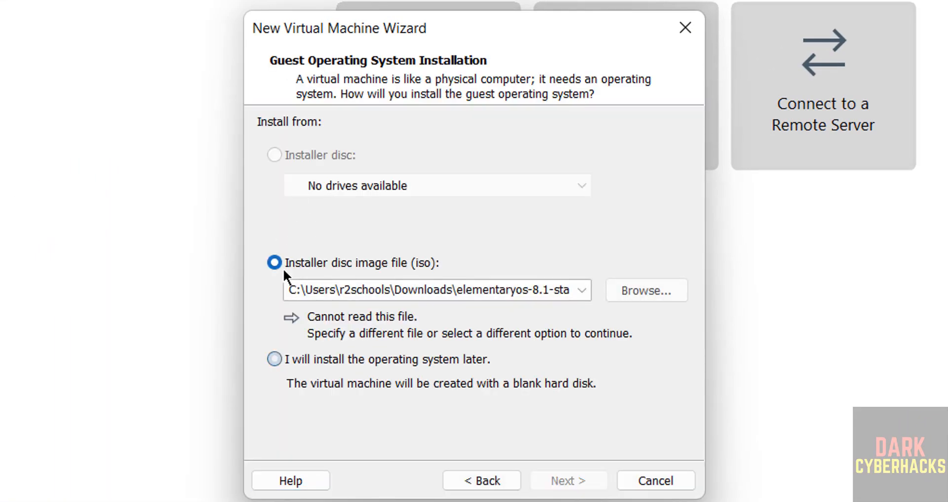
left_click(638, 295)
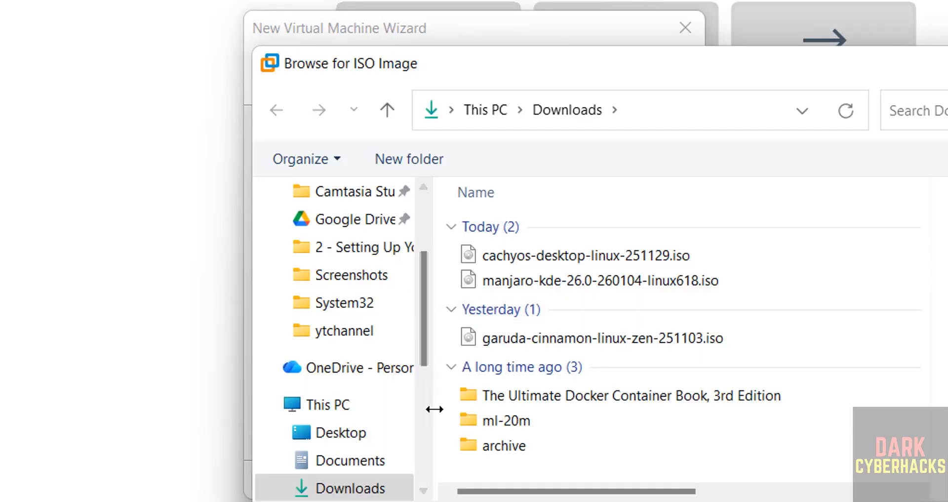
scroll(423, 430, "down", 10)
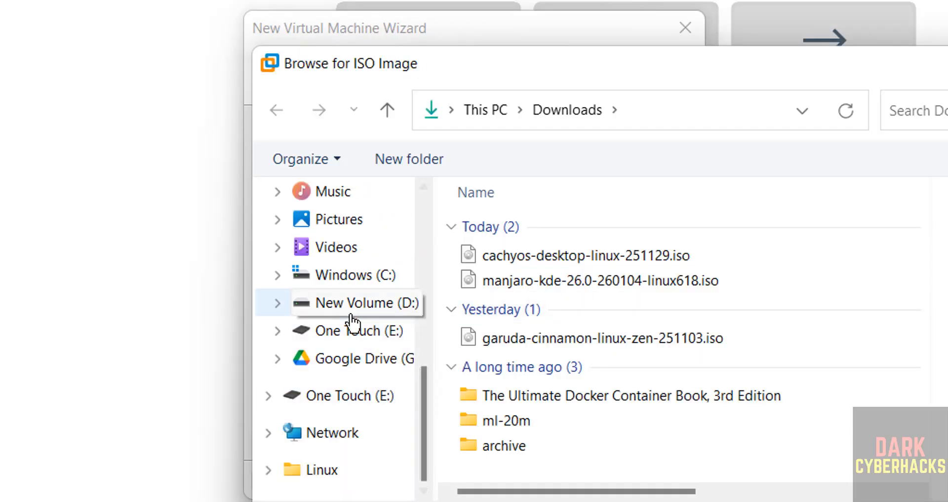
left_click(348, 331)
double_click(493, 326)
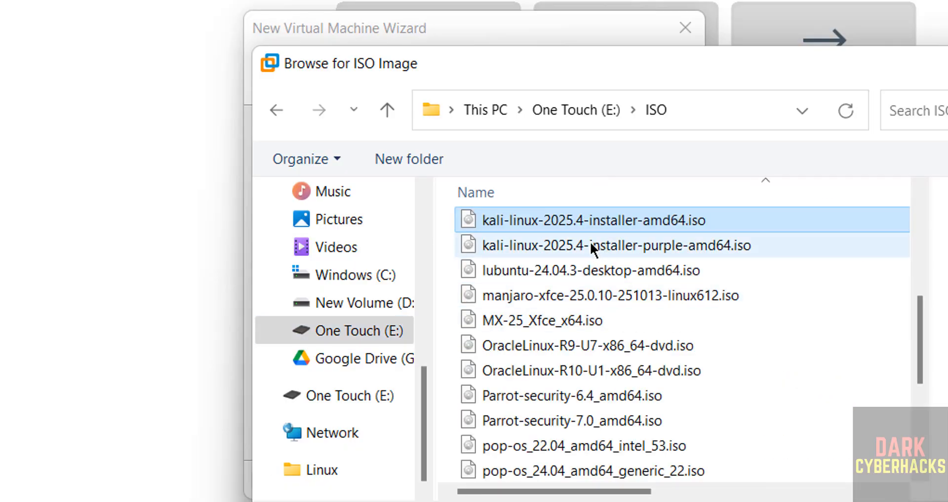
left_click(590, 245)
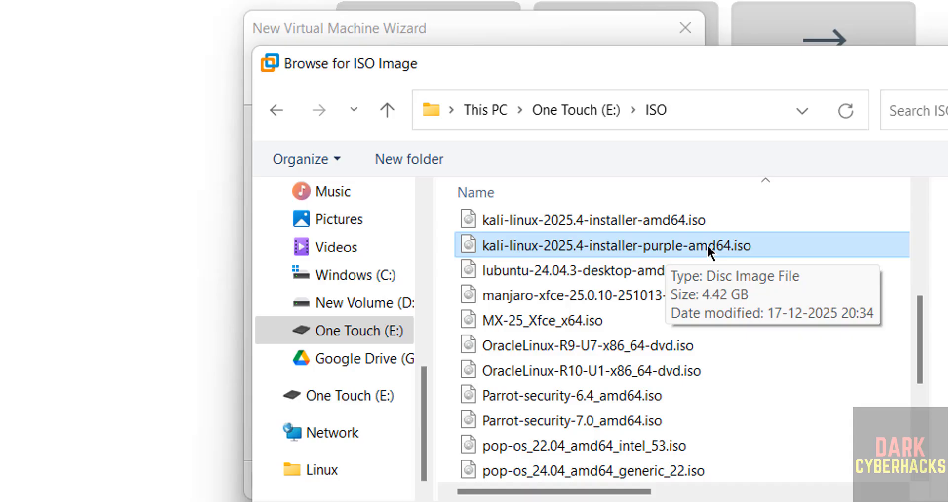
left_click(938, 499)
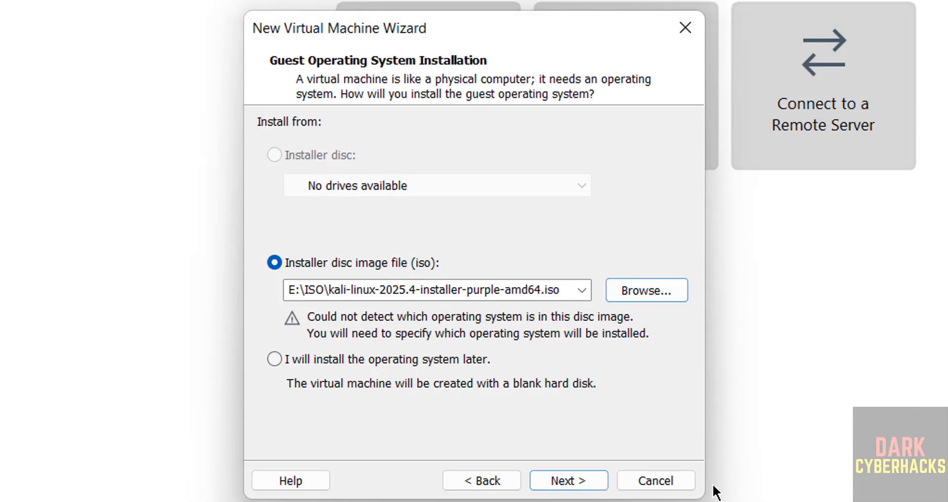
left_click(547, 481)
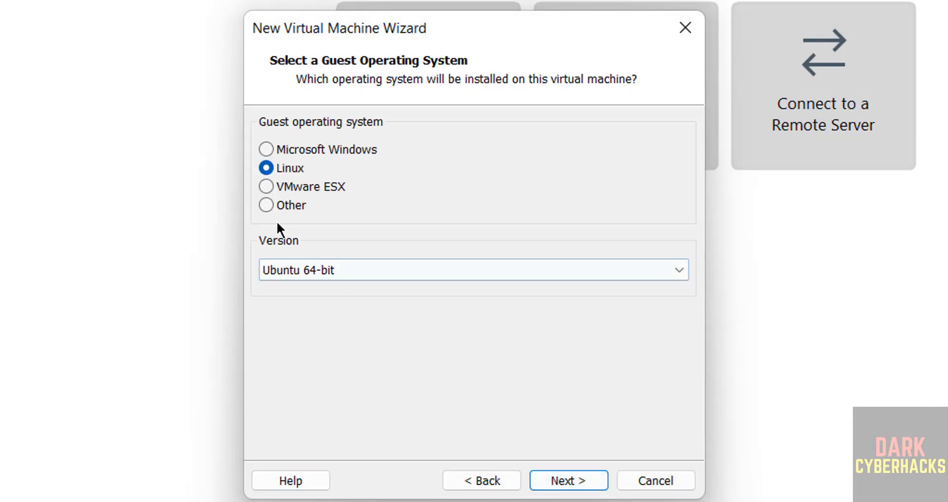
Set the Linux guest operating system version to Debian 12.x 64-bit and continue to the virtual machine naming page.
left_click(290, 276)
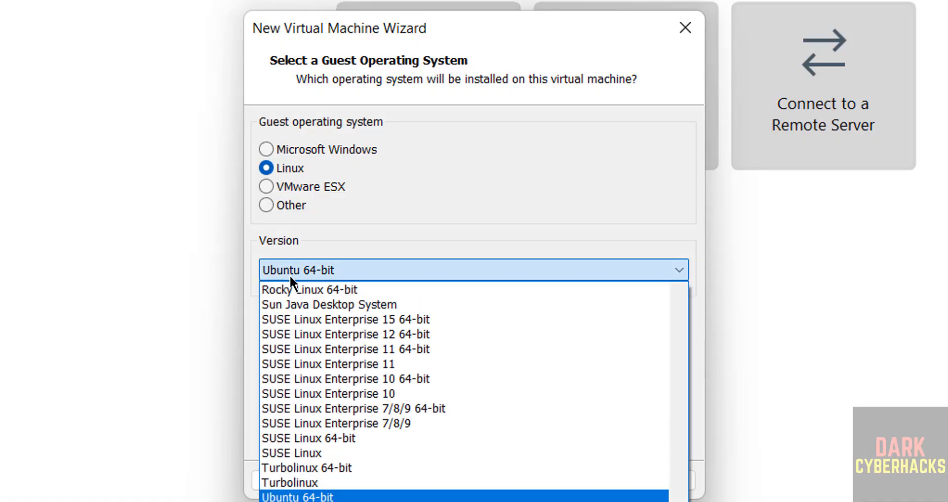
scroll(464, 390, "up", 9)
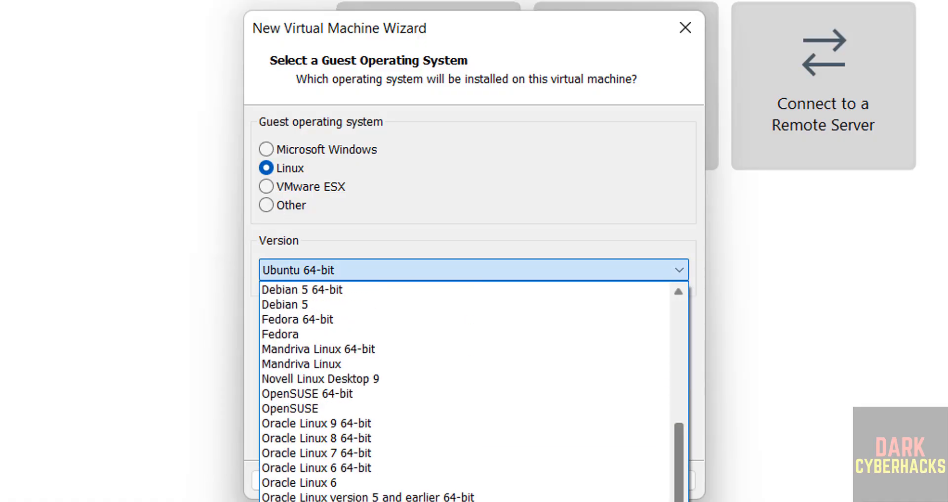
scroll(464, 390, "up", 3)
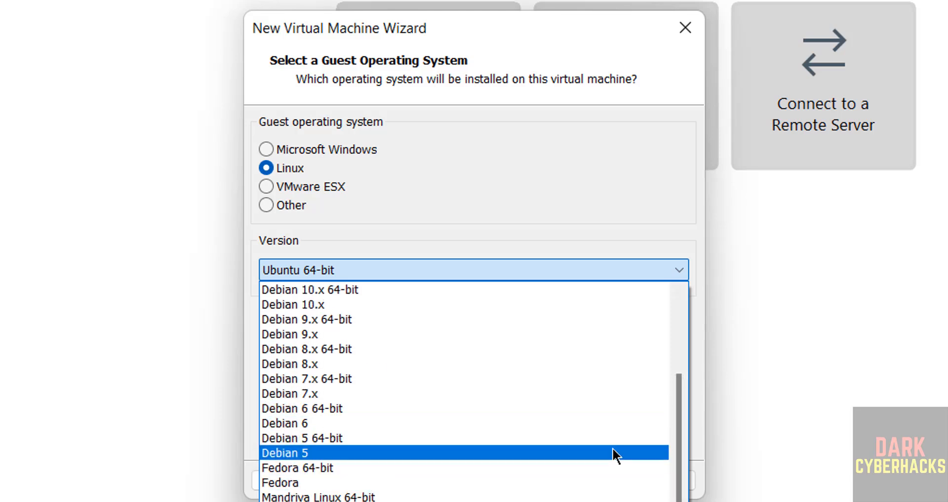
left_click_drag(676, 455, 675, 419)
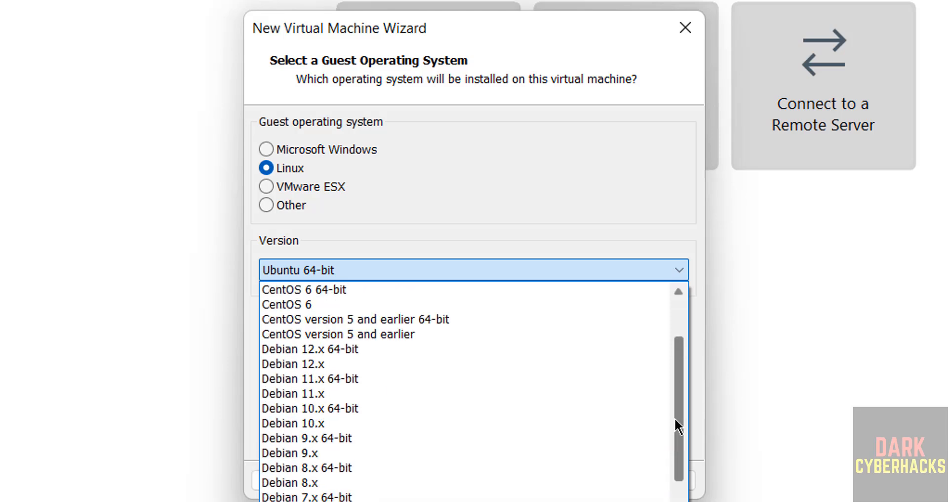
left_click(407, 348)
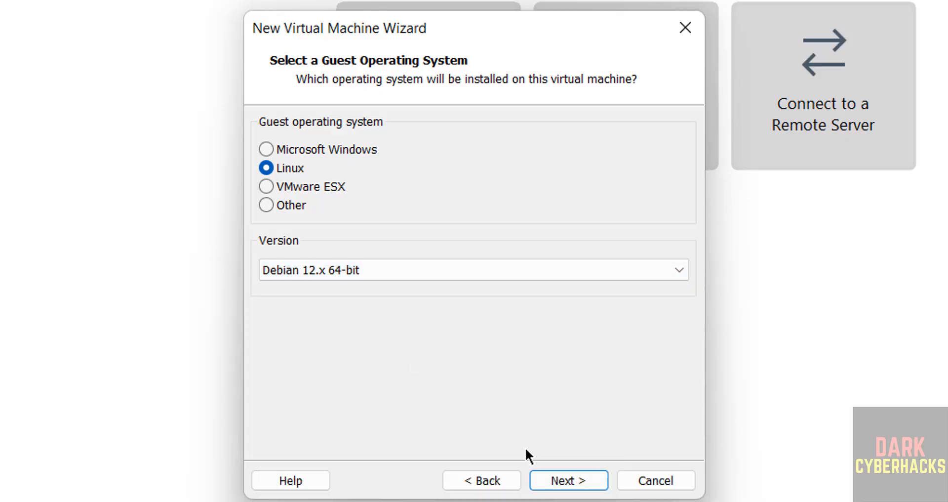
left_click(555, 472)
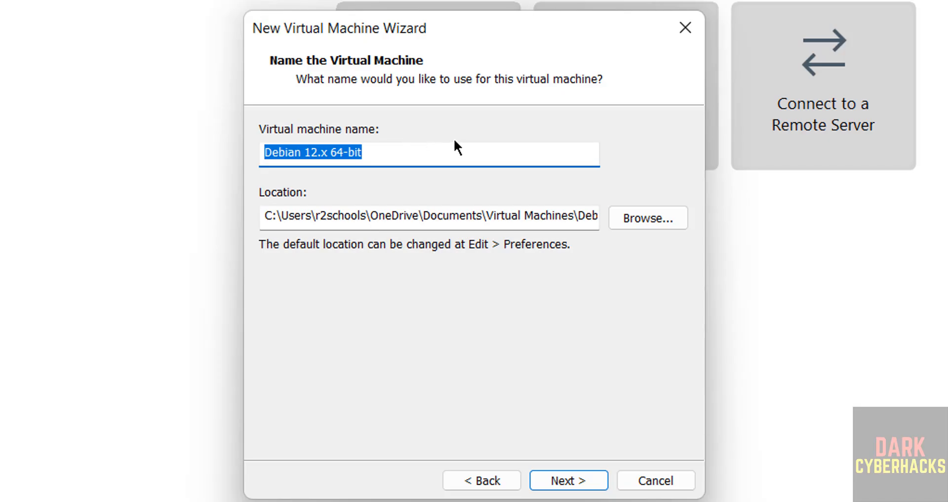
Name the virtual machine kalip20254vm and select the whole name.
type("kalip")
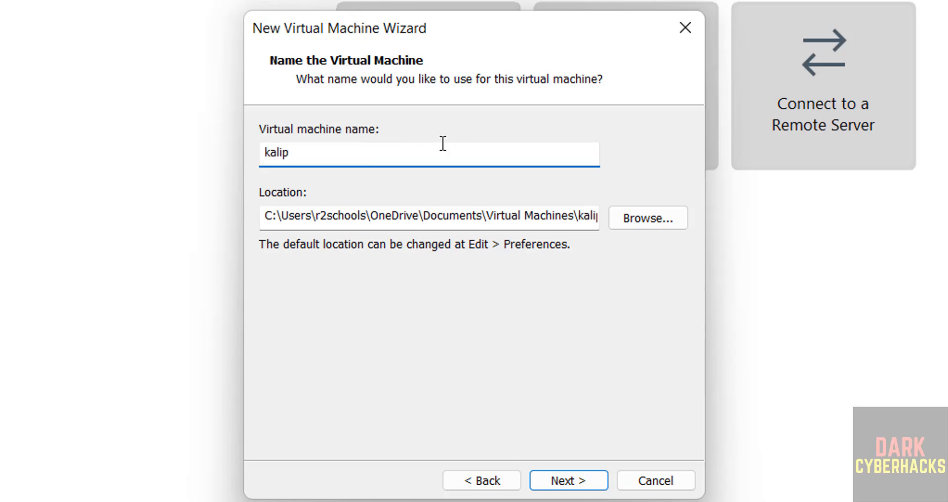
type("20254vm")
key("ctrl+a")
key("ctrl+c")
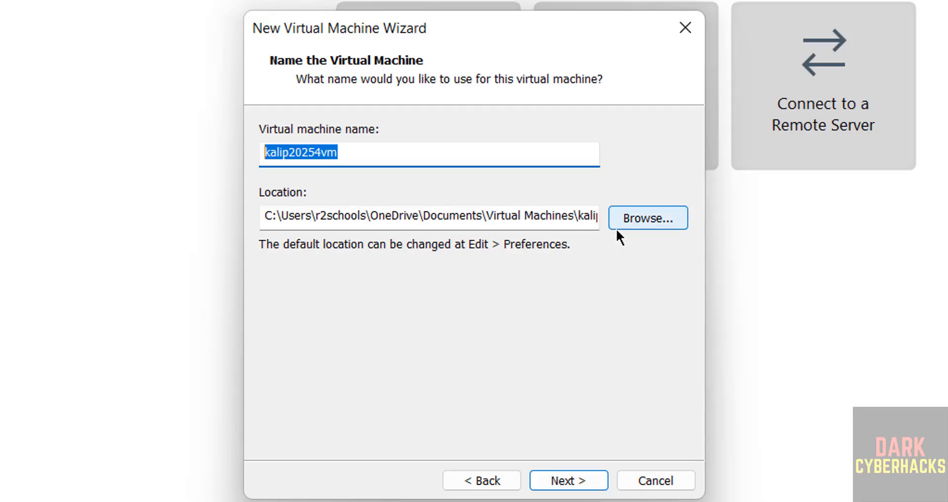
Set the virtual machine location to a new kalip20254vm folder inside VMS on the One Touch (E:) drive and continue to disk capacity.
left_click(639, 228)
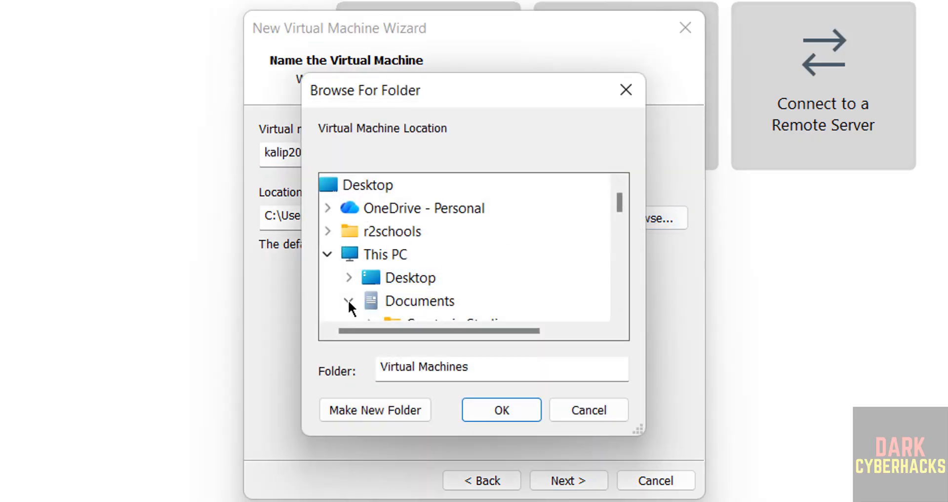
left_click(348, 301)
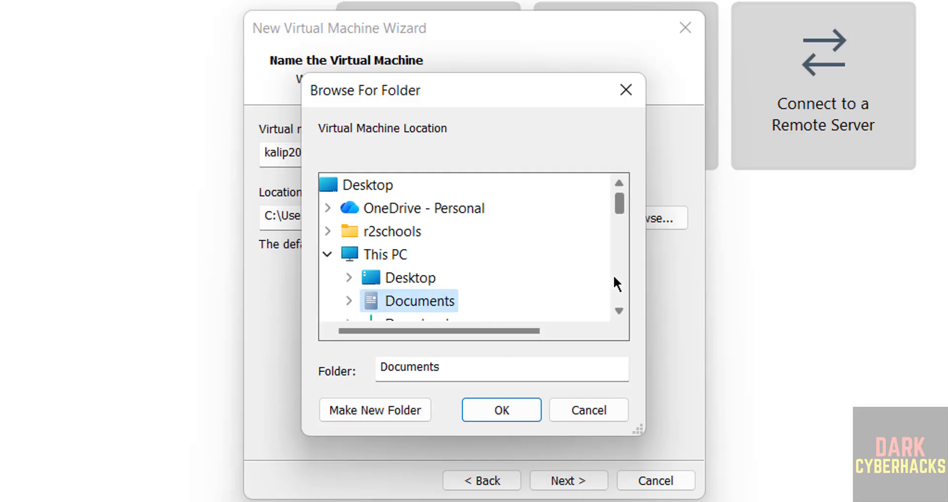
scroll(614, 275, "down", 4)
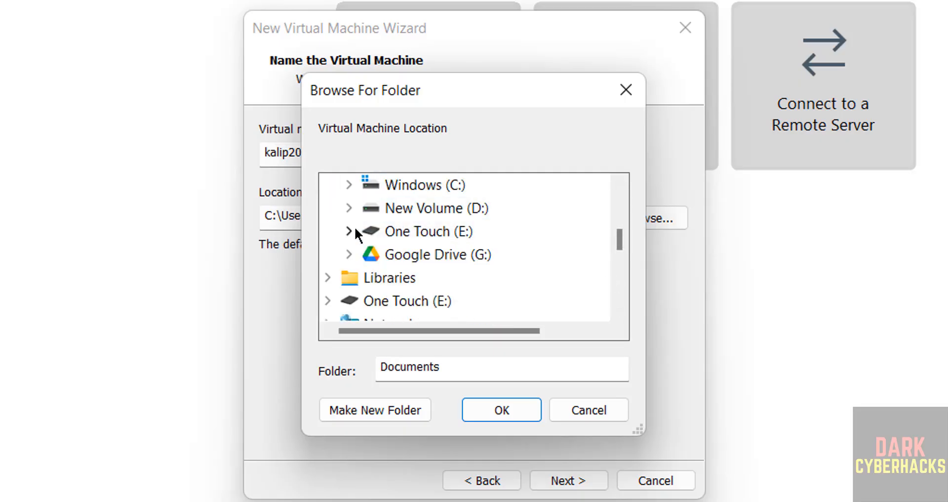
left_click(354, 230)
left_click(617, 272)
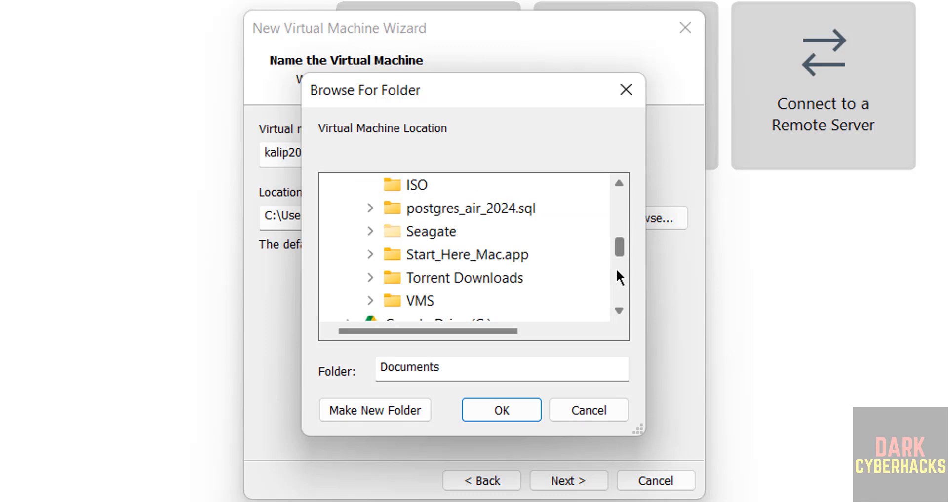
left_click(418, 300)
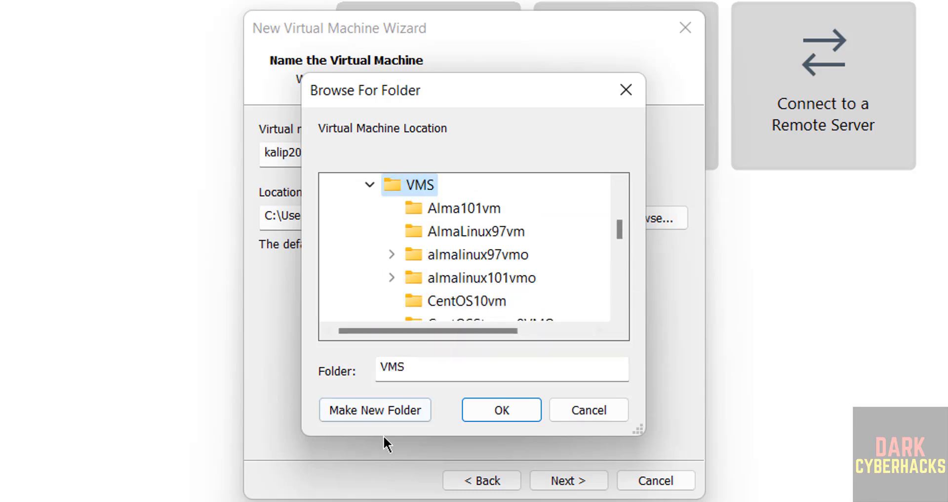
left_click(387, 416)
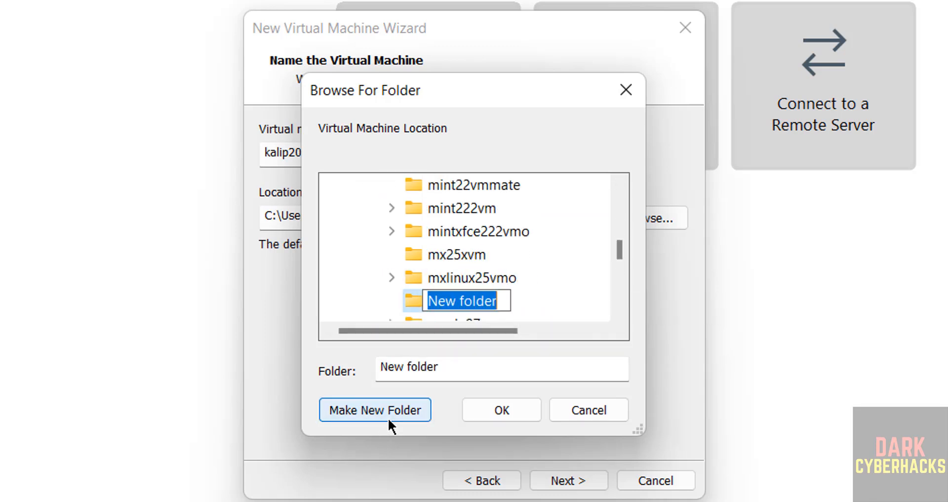
key("ctrl+v")
key("Return")
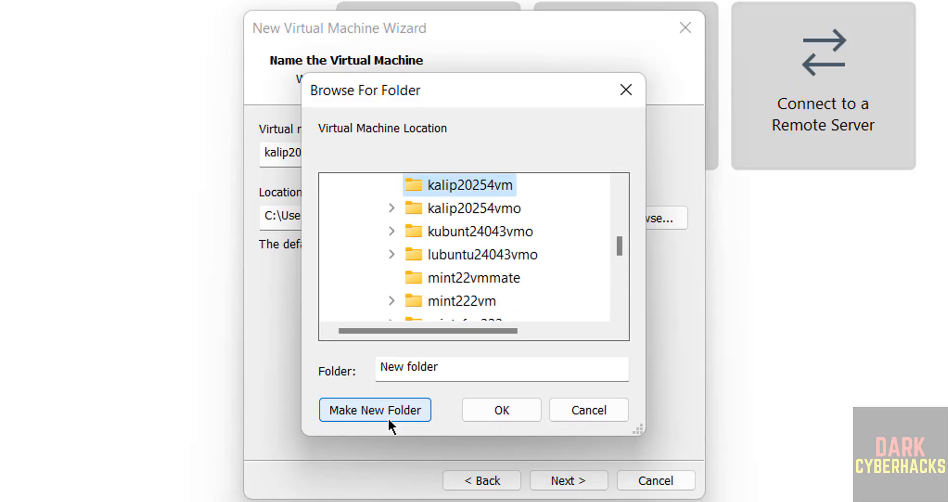
left_click(483, 411)
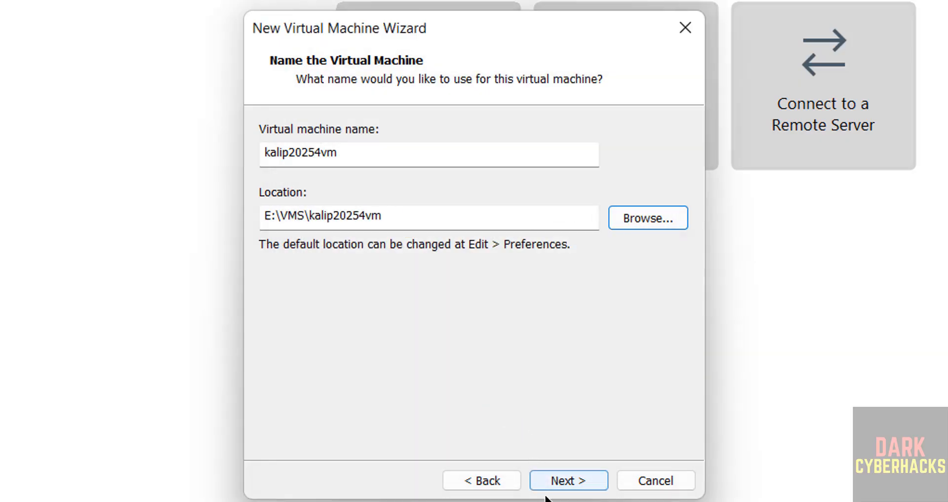
left_click(564, 485)
Set the maximum disk size to 50 GB, keep the virtual disk as a single file, and continue.
left_click(426, 185)
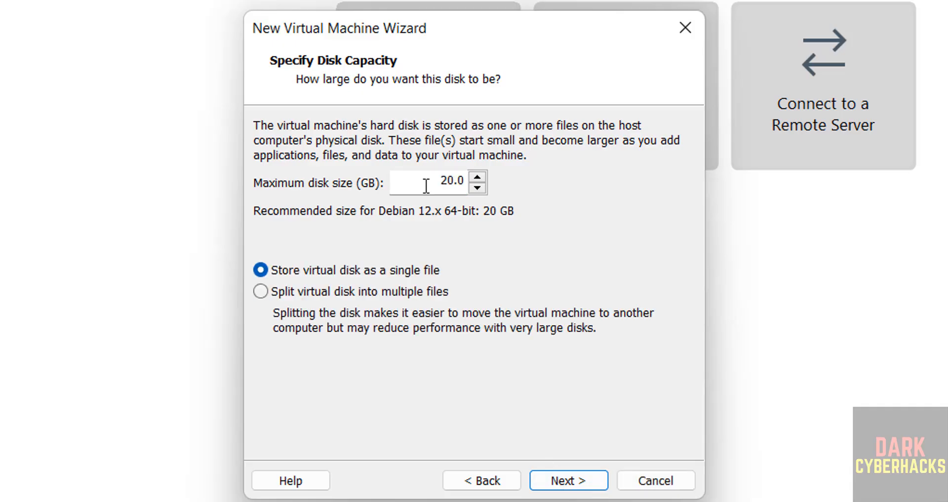
double_click(426, 185)
type("50")
left_click(476, 177)
left_click(477, 177)
left_click(476, 187)
left_click(477, 188)
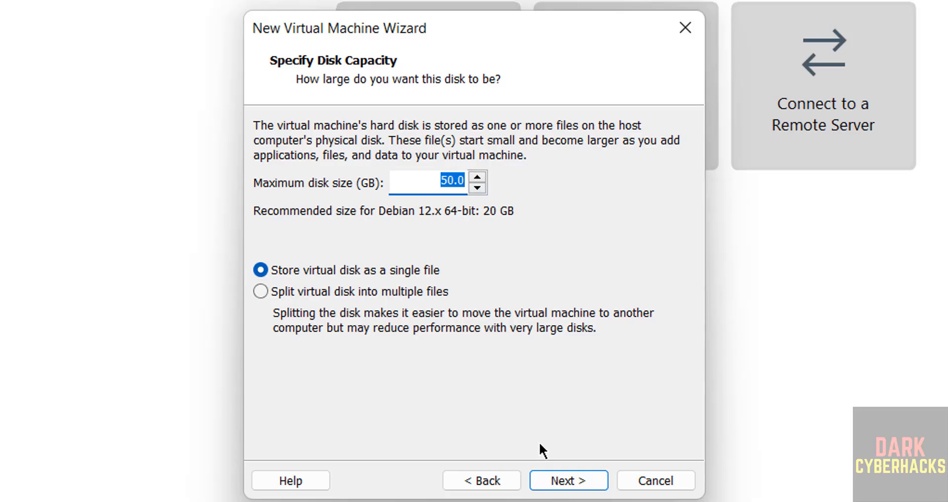
left_click(551, 480)
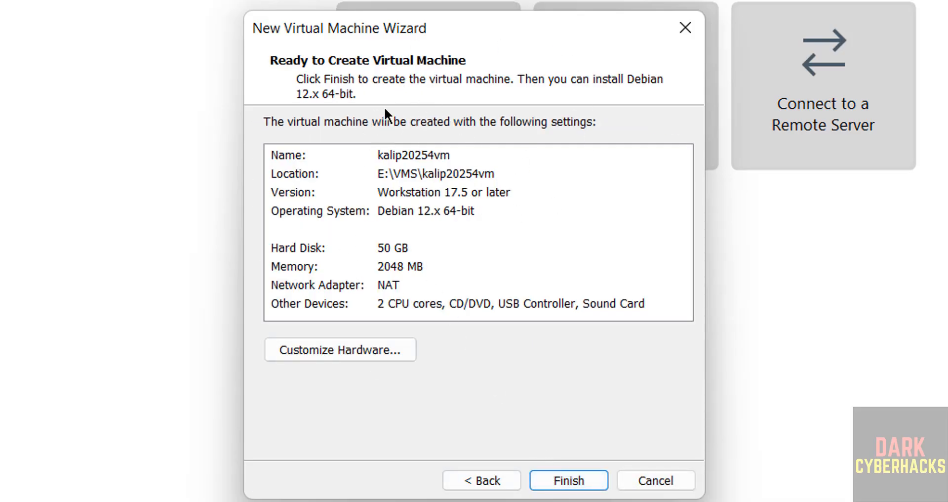
Customize the virtual machine's memory to 4 GB (4096 MB) and finish creating the machine.
left_click(324, 345)
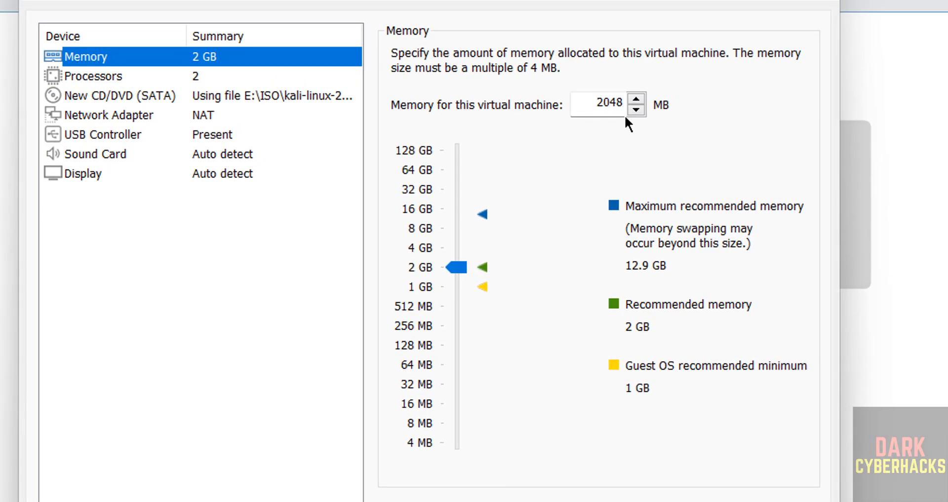
left_click_drag(461, 268, 464, 247)
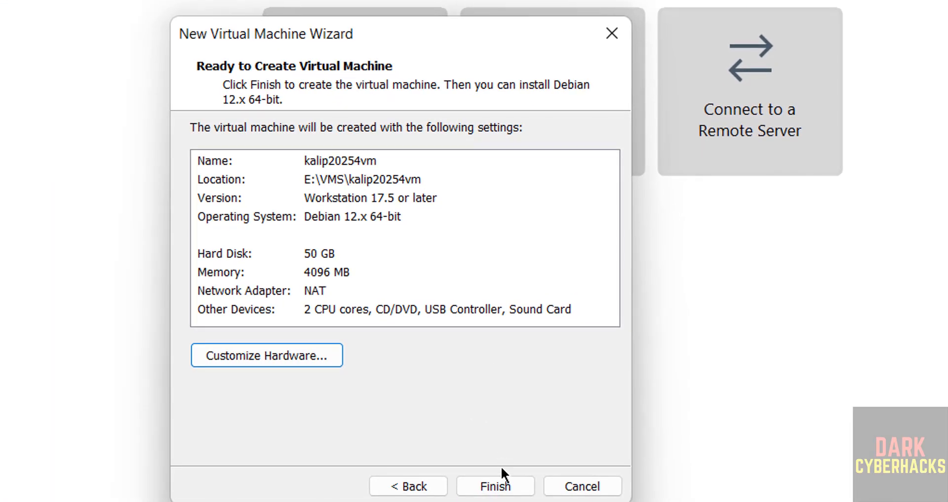
left_click(504, 473)
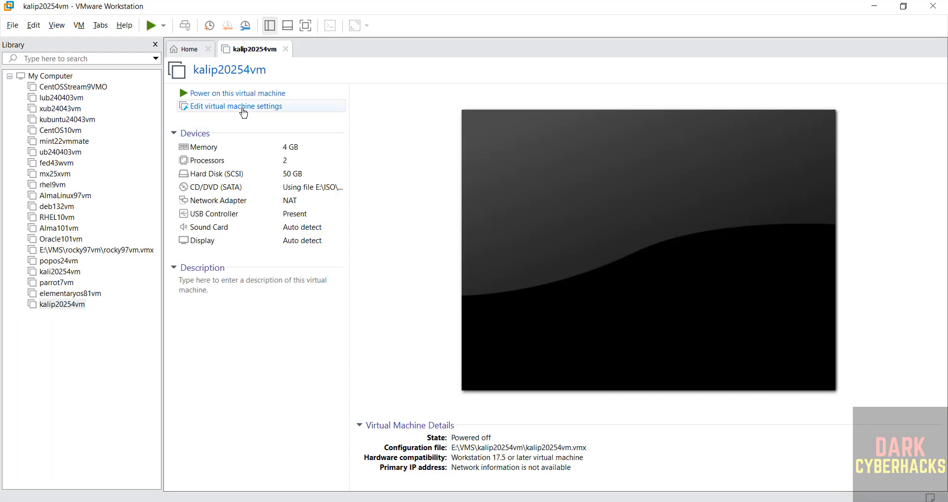
right_click(79, 303)
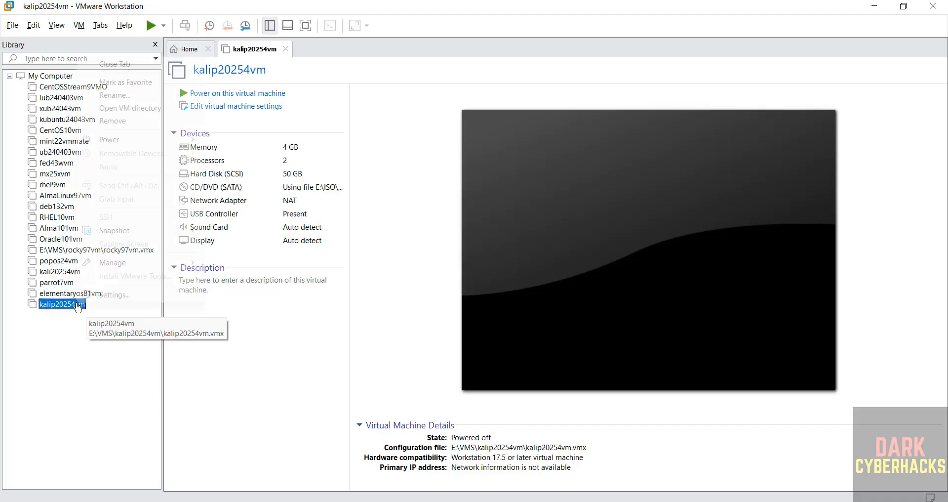
left_click(102, 375)
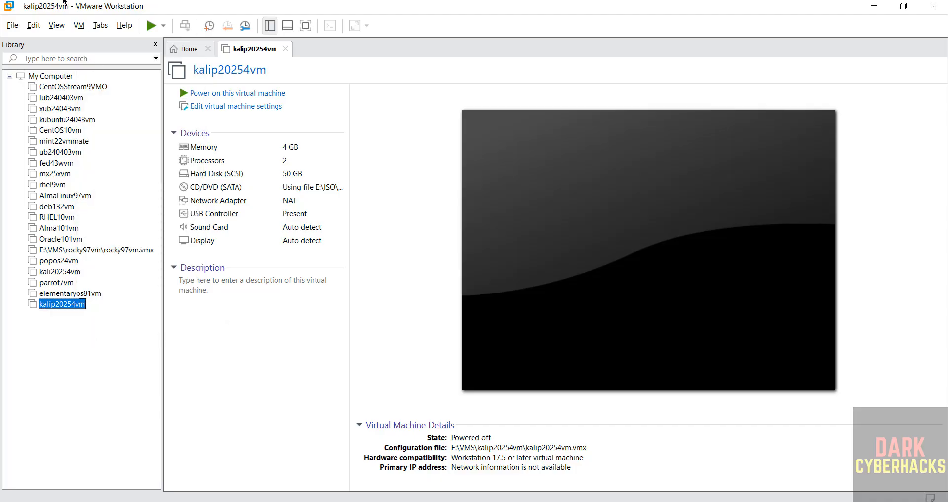
left_click(79, 25)
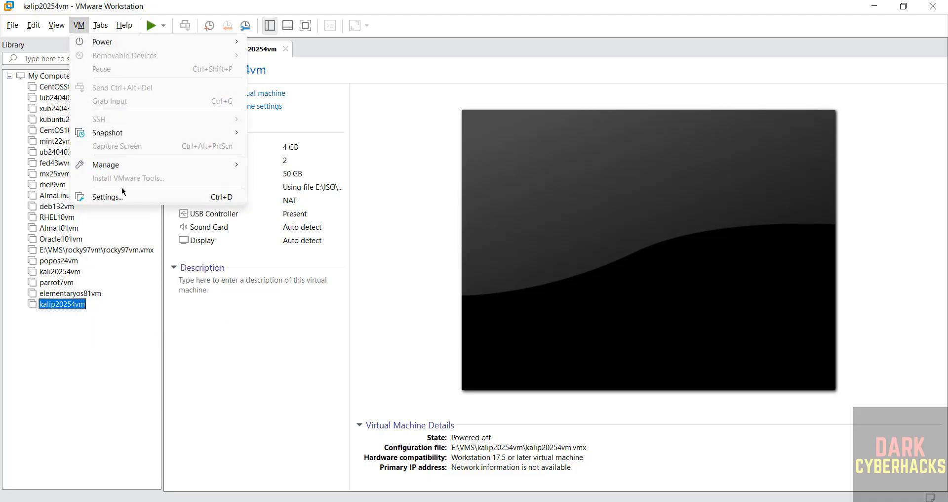
left_click(402, 166)
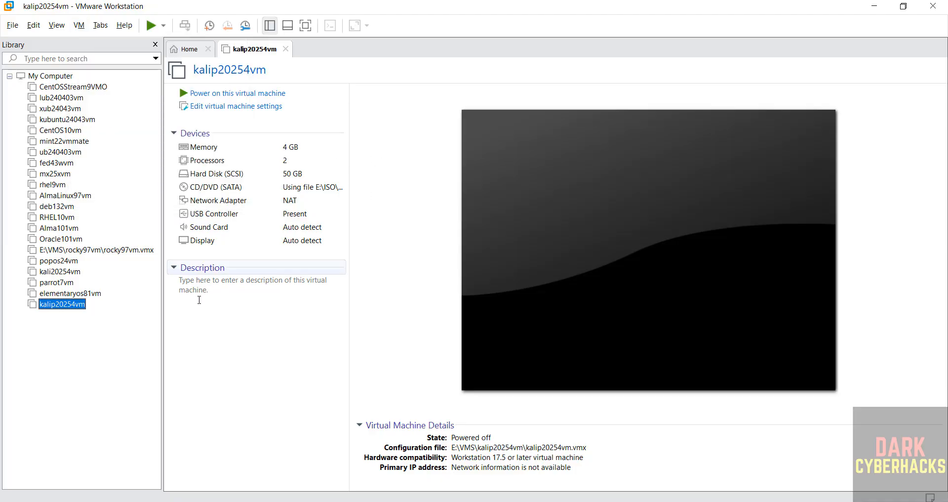
left_click(199, 300)
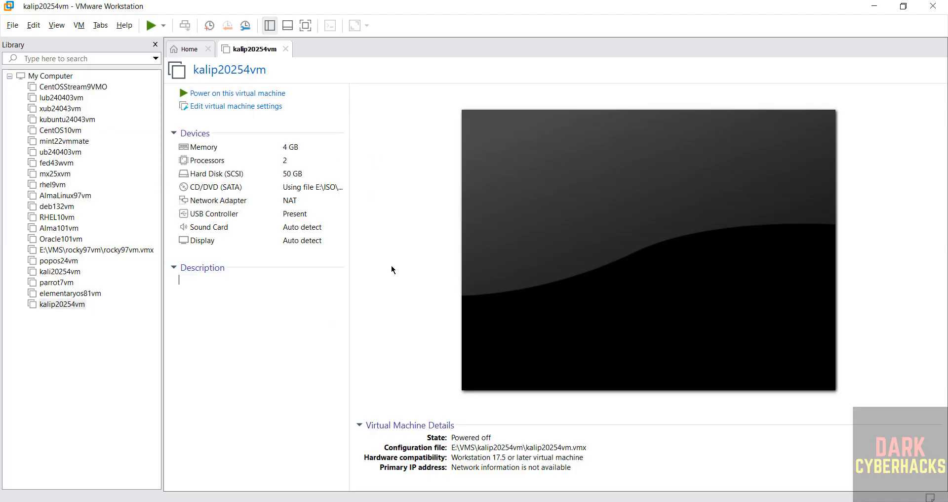
Power on the kalip20254vm virtual machine and start the Graphical install from the Kali Linux installer menu.
left_click(245, 93)
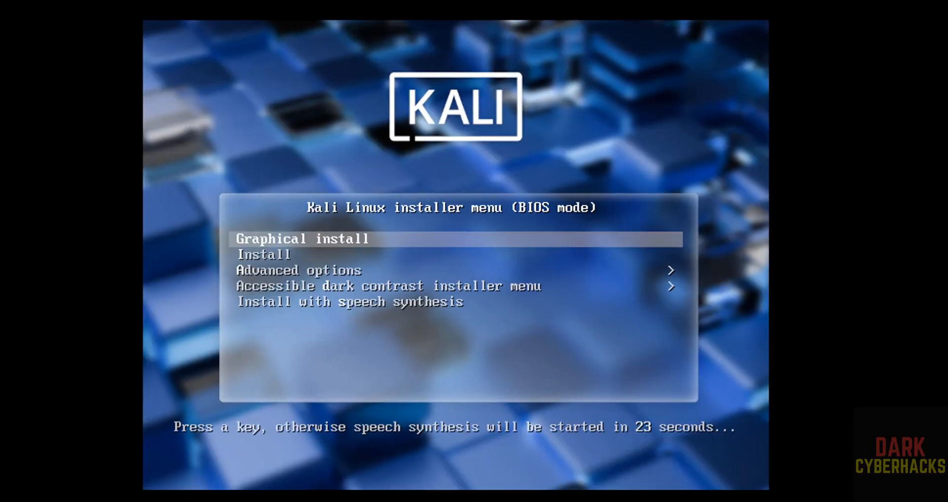
key("Down")
key("Up")
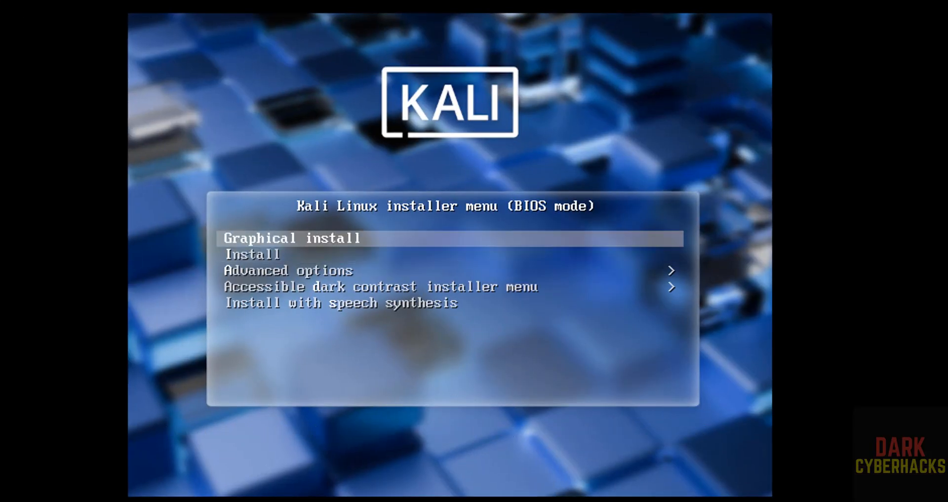
key("Return")
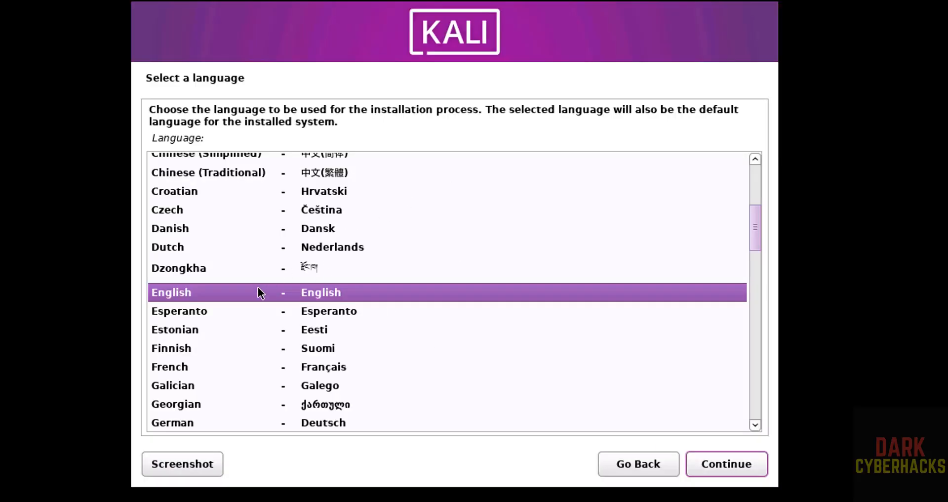
Accept English as the language, United States as the location, and American English as the keymap.
left_click(748, 461)
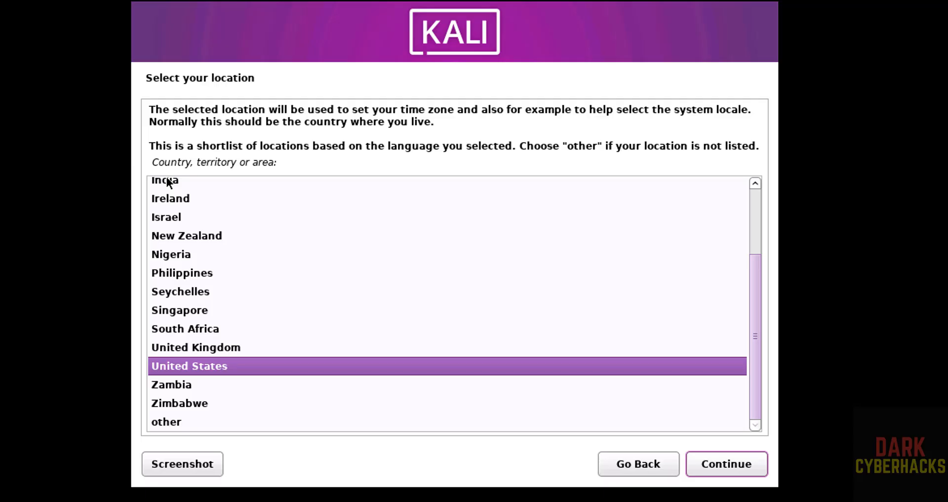
left_click(714, 462)
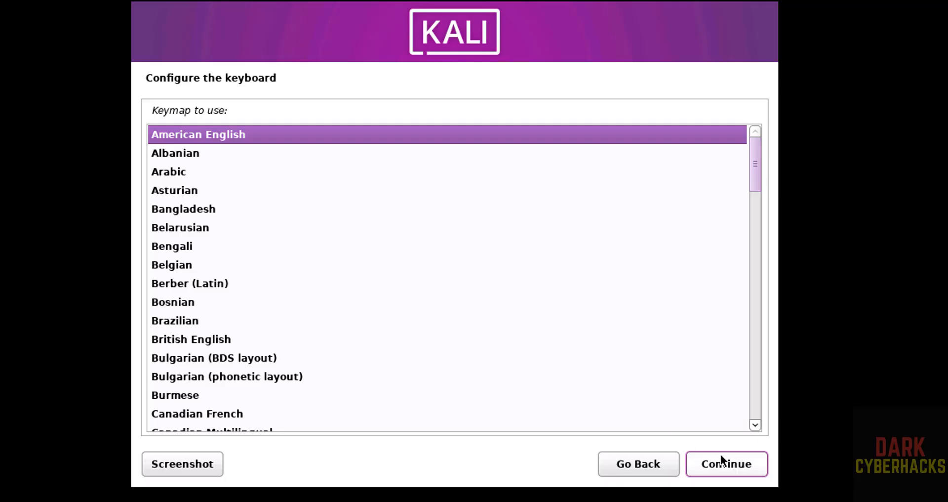
left_click(730, 463)
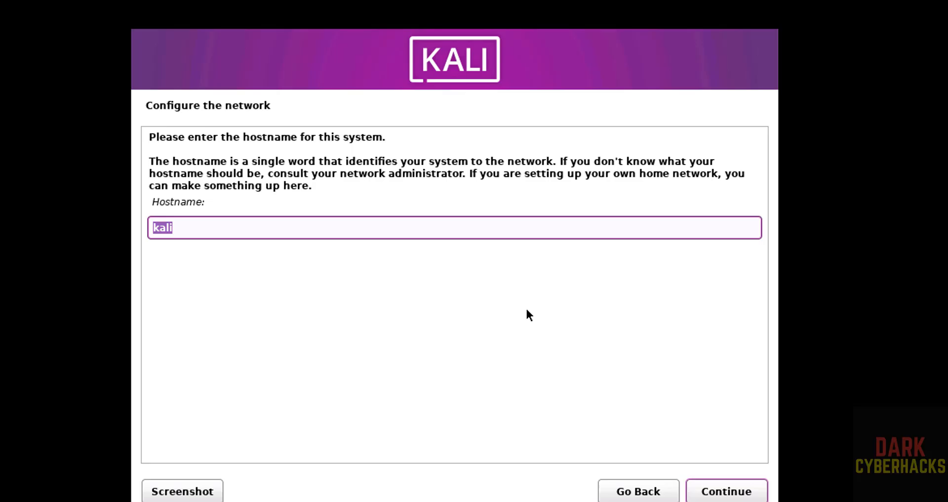
Set the system's hostname to kalipvm and leave the domain name blank.
left_click(351, 221)
key("BackSpace")
key("BackSpace")
key("BackSpace")
key("BackSpace")
type("kalipvm")
left_click(741, 490)
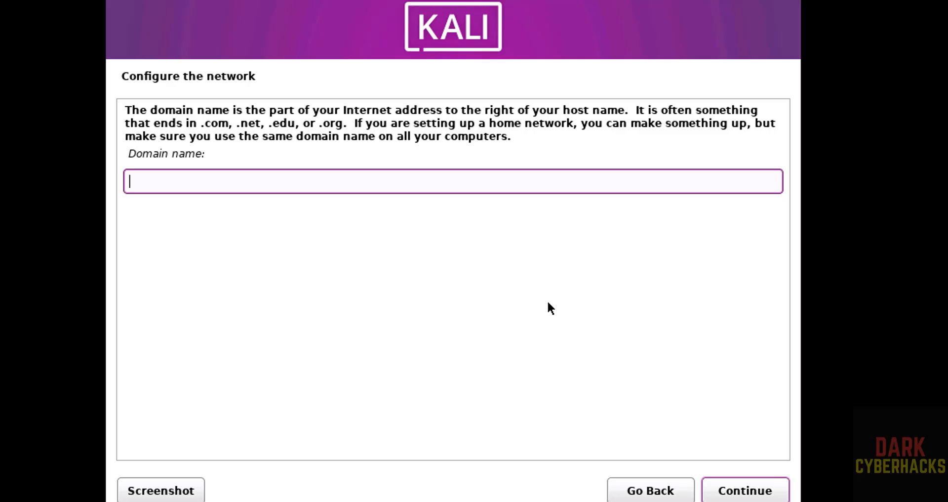
left_click(753, 489)
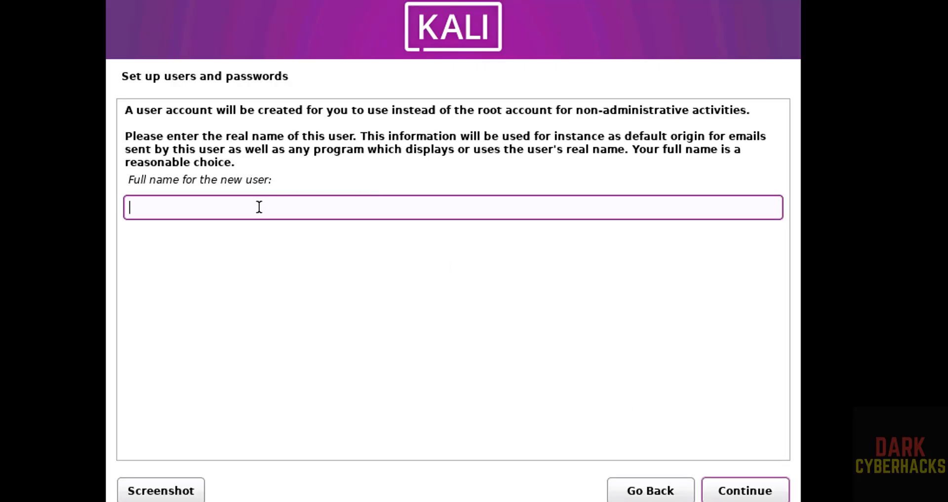
Enter the new user's full name and keep the suggested account username.
type("r2schools")
key("Tab")
key("Return")
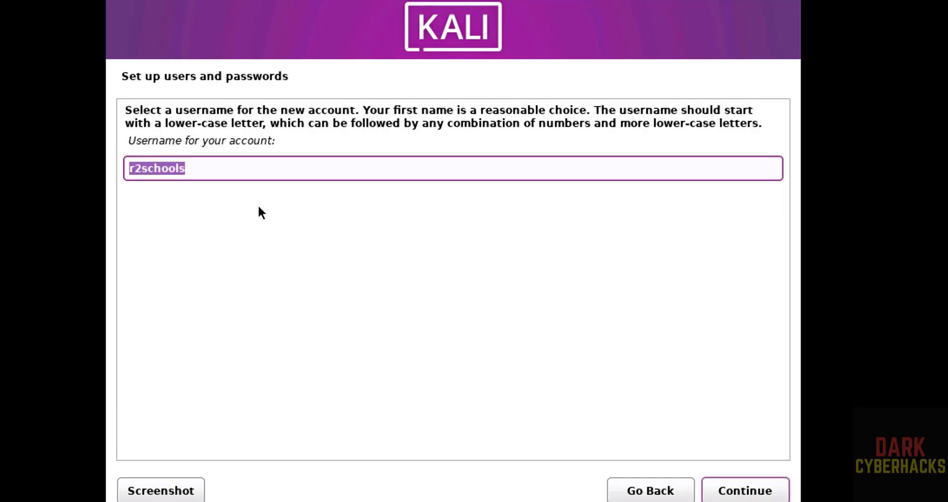
left_click(721, 487)
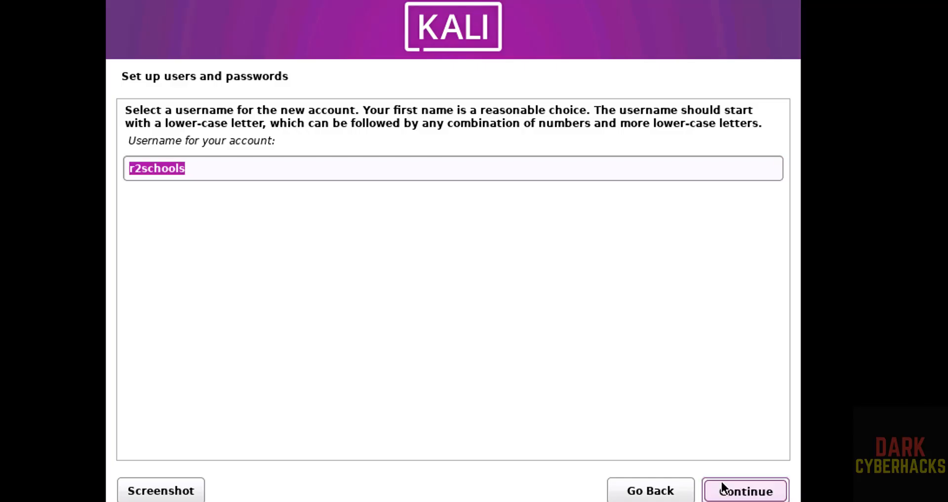
Enter and verify the new user's account password, and accept the Eastern time zone.
type("********")
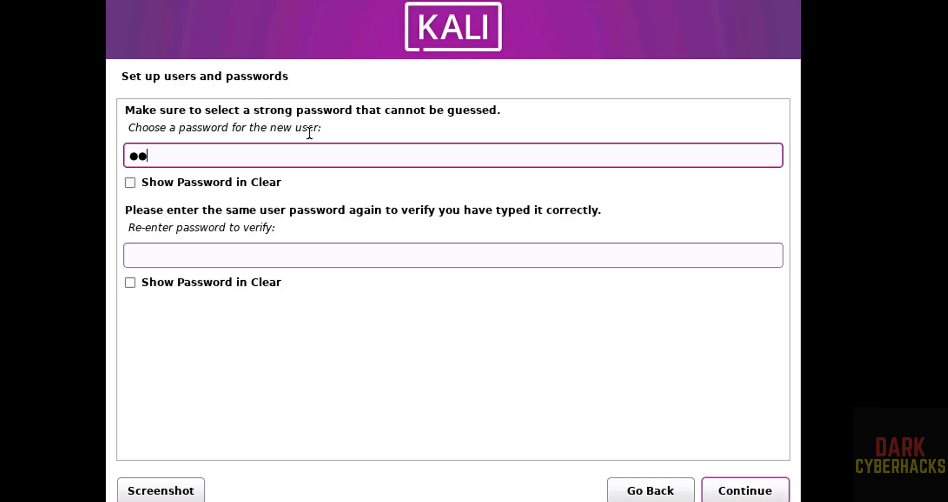
type("*")
key("Tab")
key("Tab")
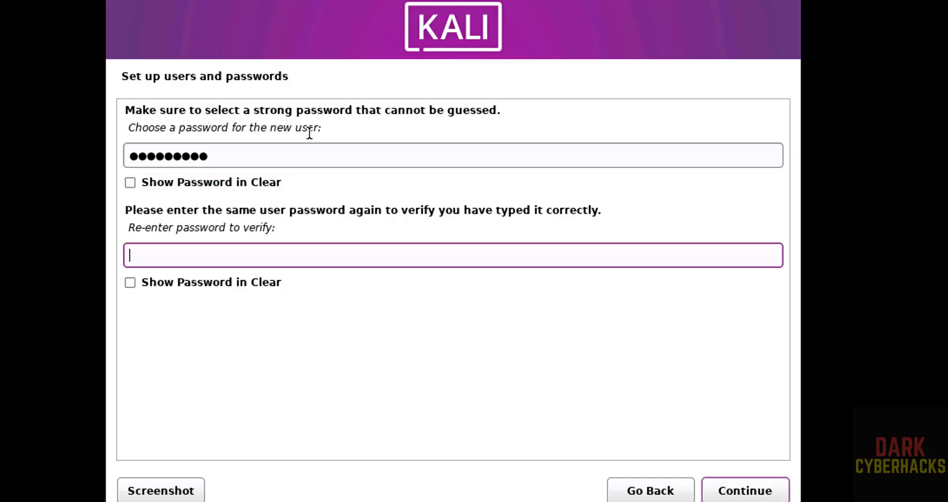
type("*********")
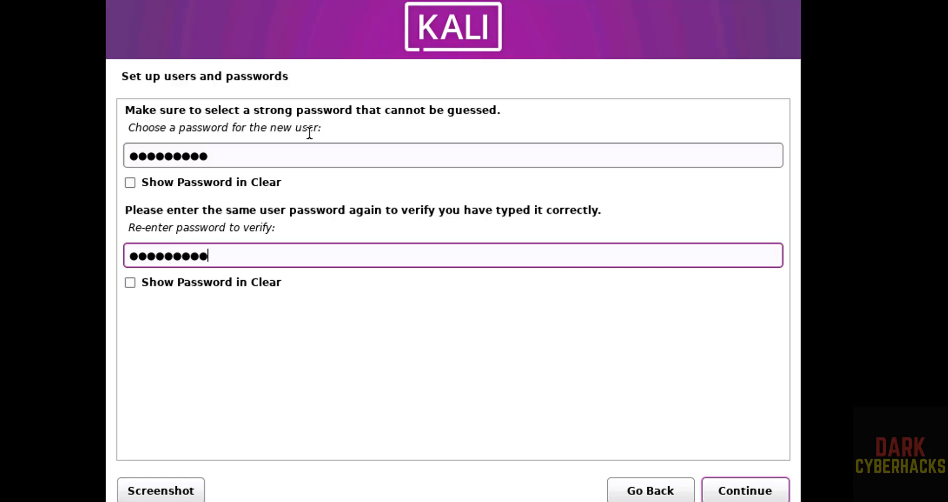
left_click(728, 489)
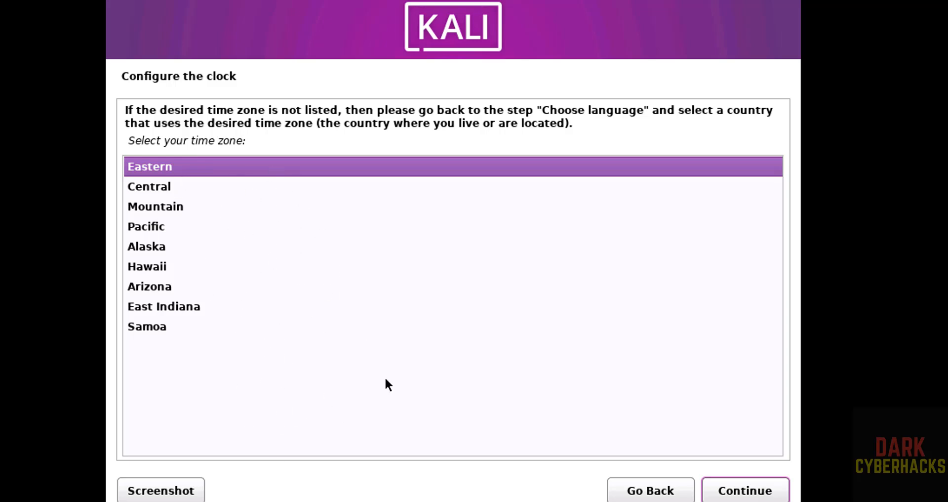
left_click(758, 496)
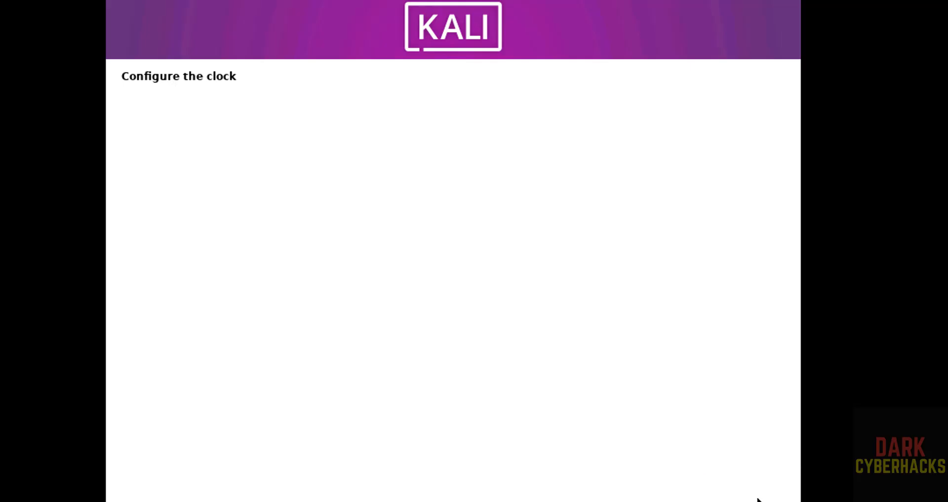